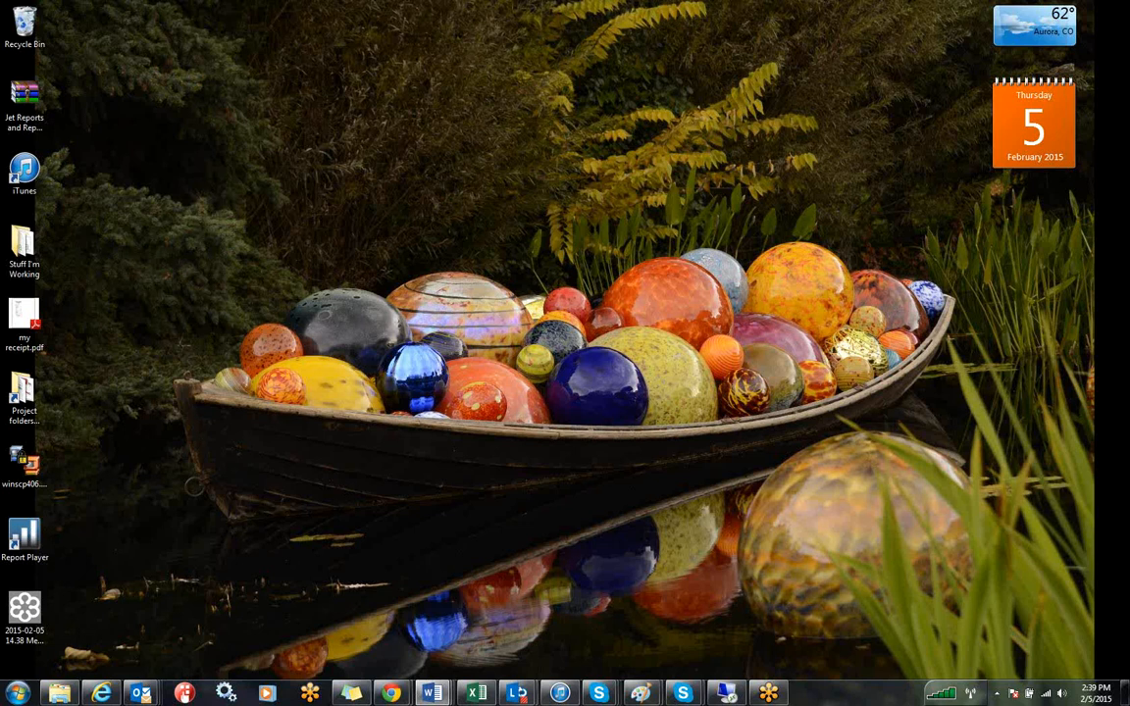
Switch to Internet Explorer to view the Jet Express Resource Center's getting-started page, and minimize the browser
left_click(102, 694)
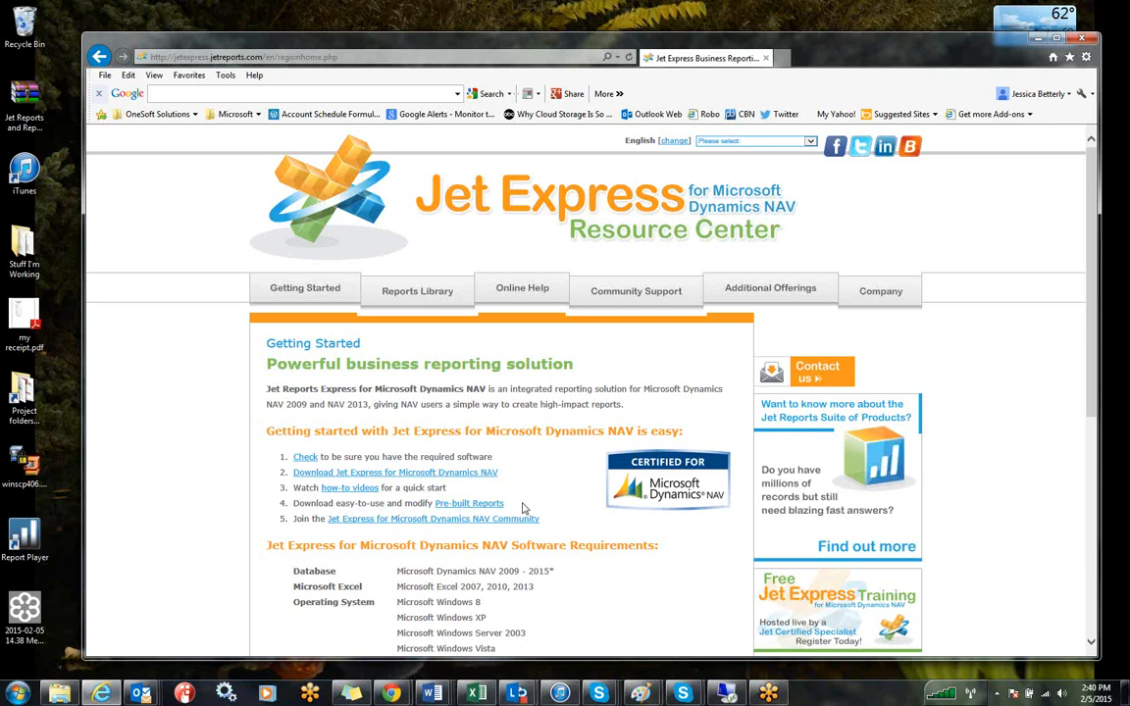
left_click(938, 30)
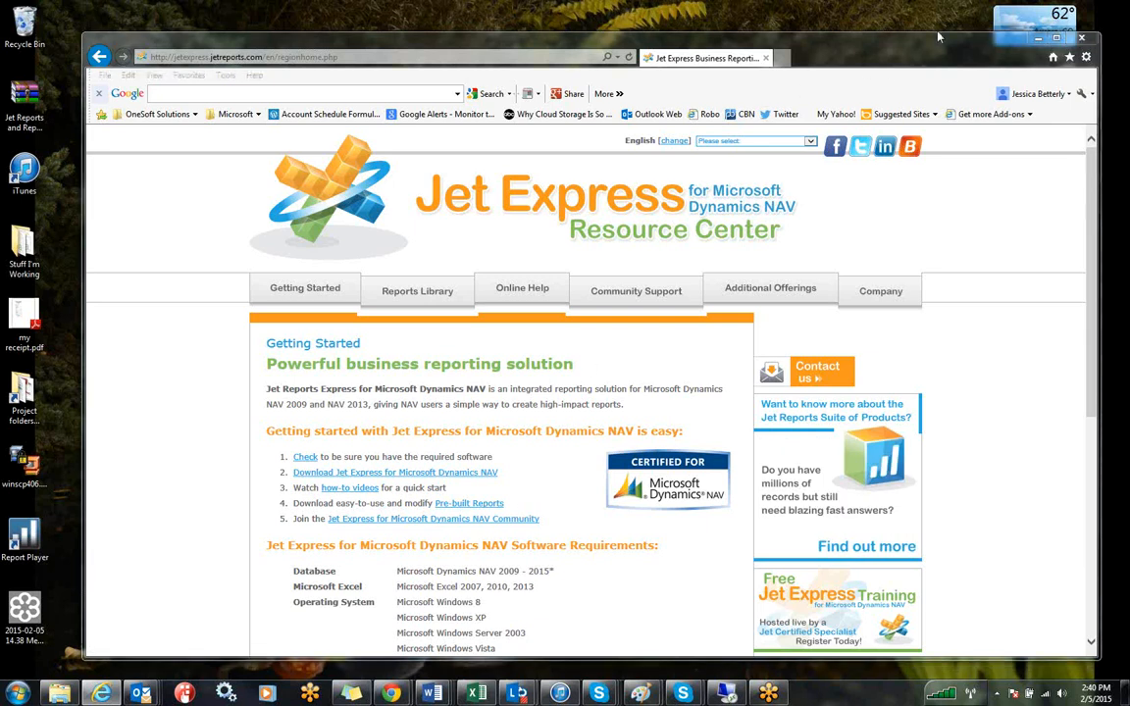
left_click(1038, 39)
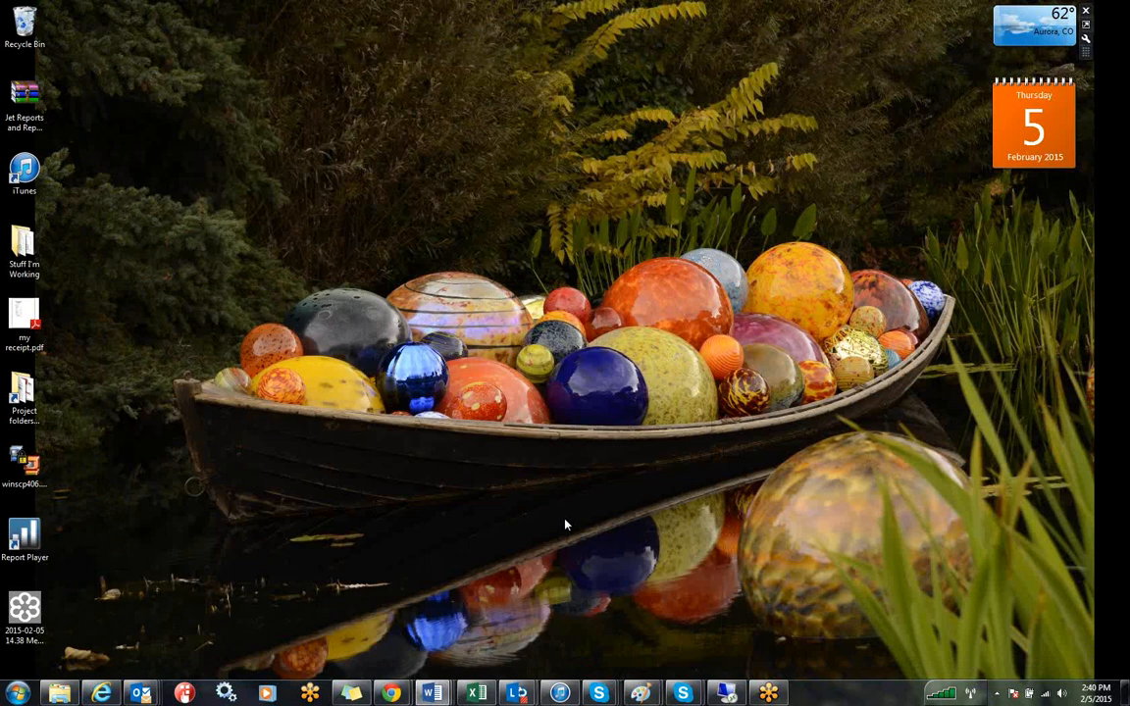
Switch to Excel and open the Jet data source settings
left_click(477, 693)
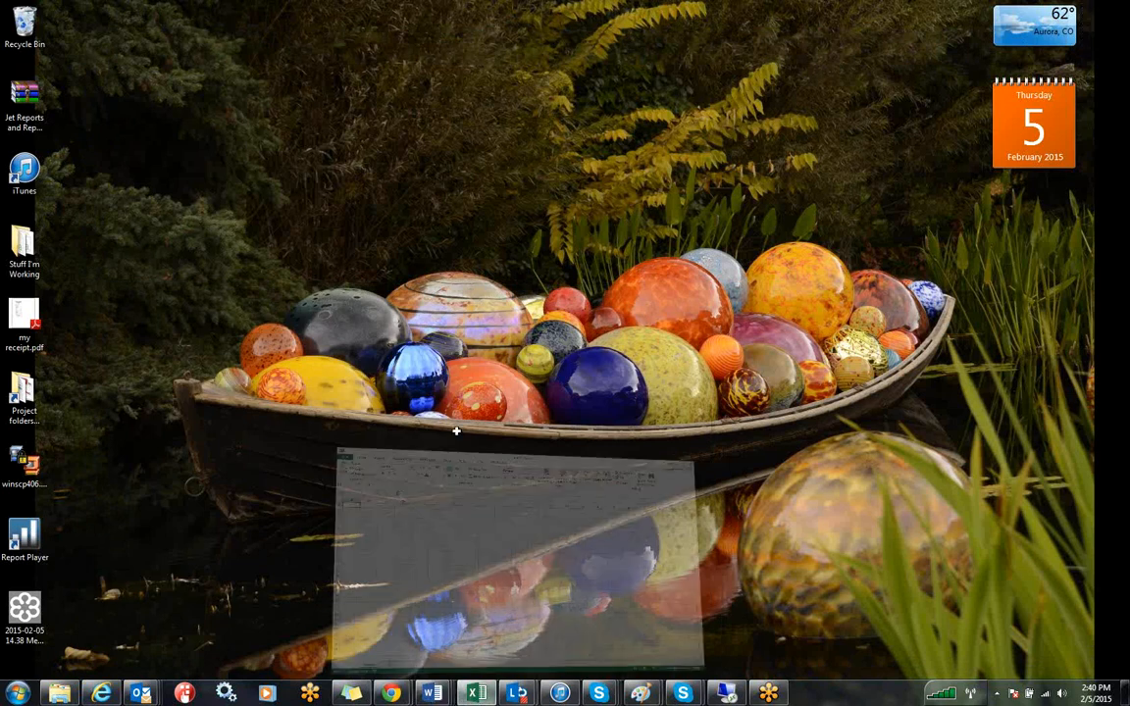
left_click(555, 54)
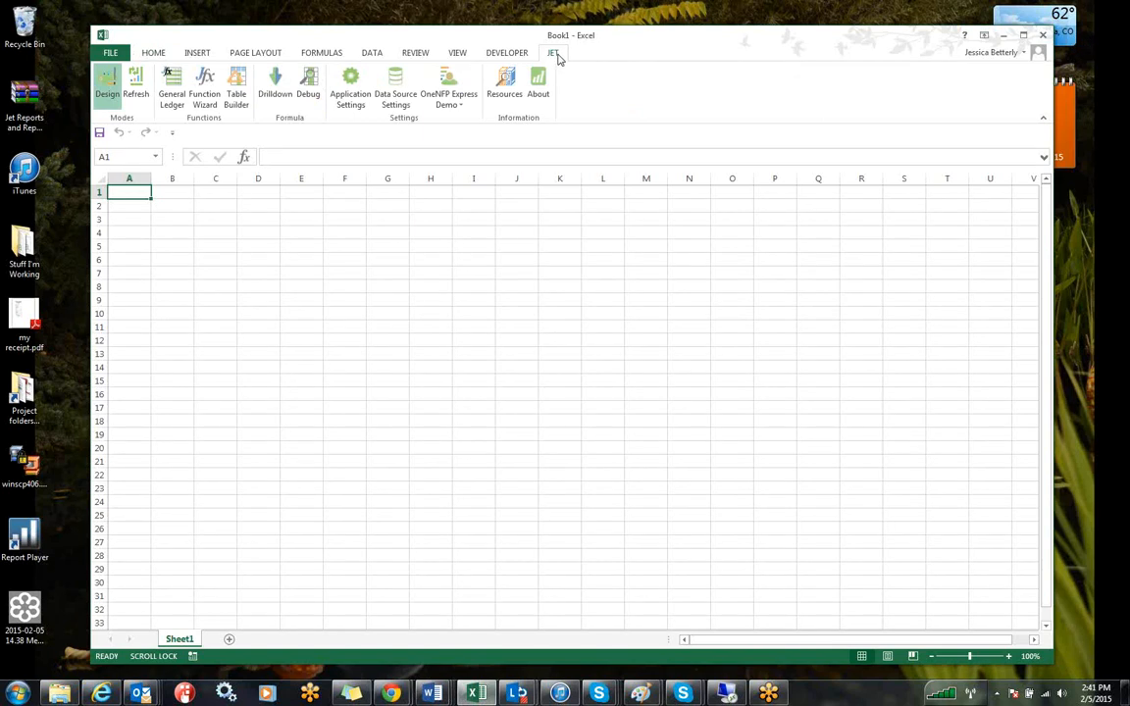
left_click(399, 81)
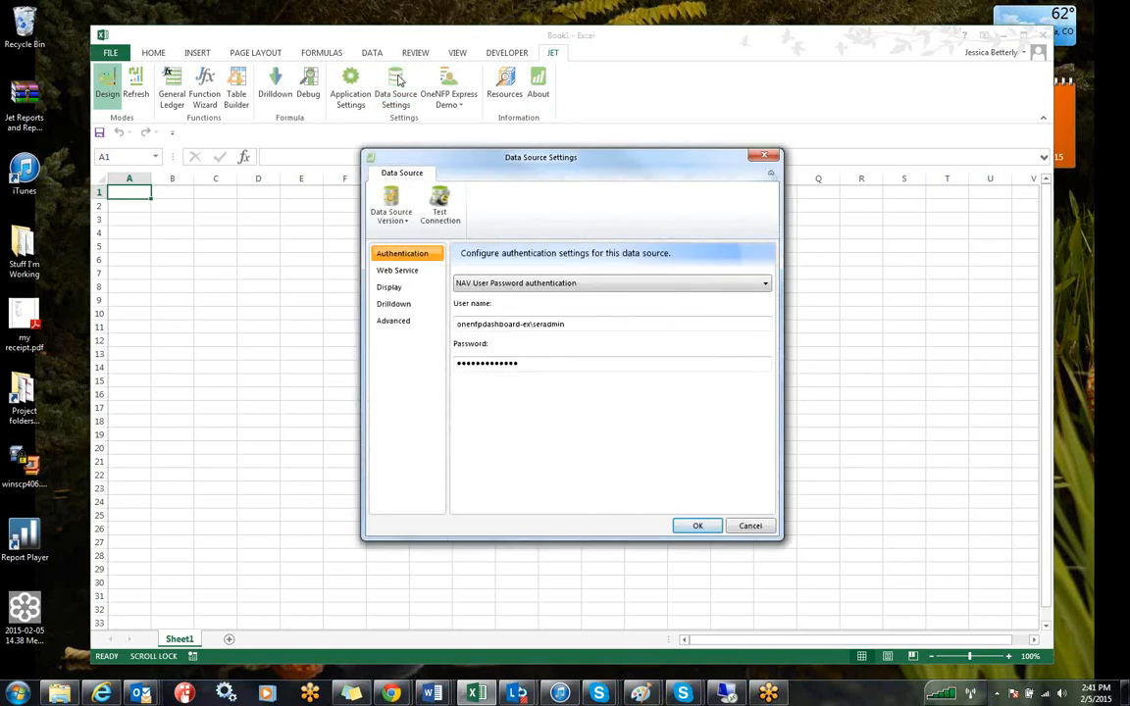
Review the data source's Authentication and Web Service settings, including the user name and company, and cancel without changes
left_click(395, 269)
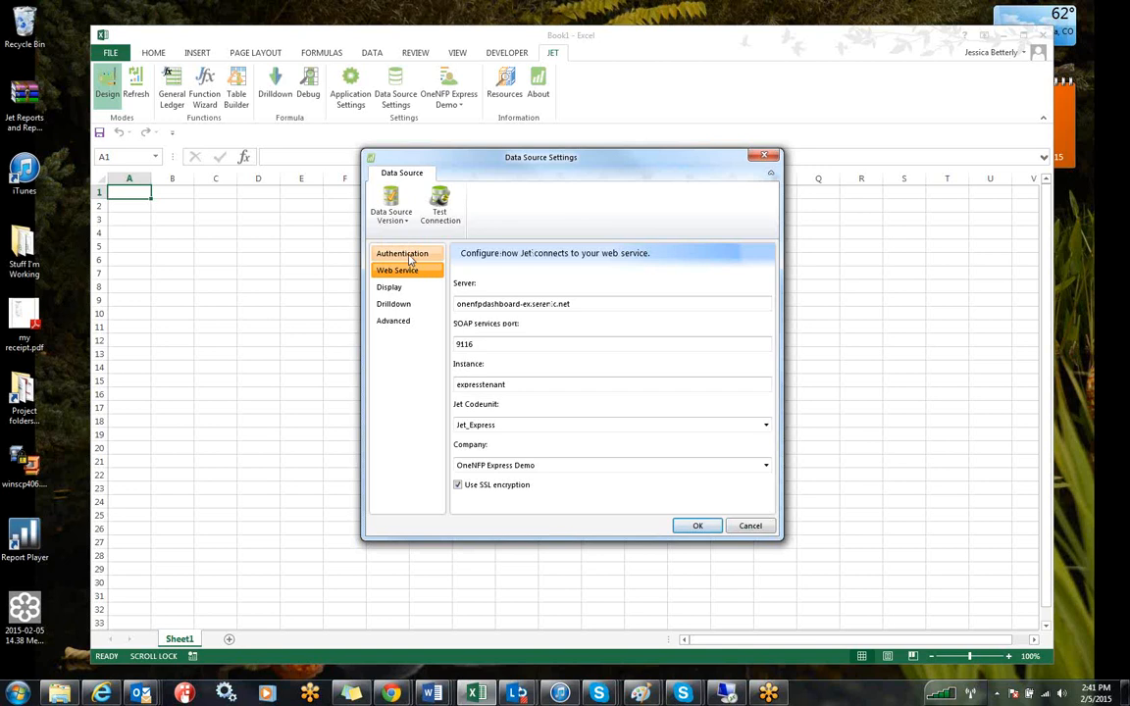
left_click(410, 257)
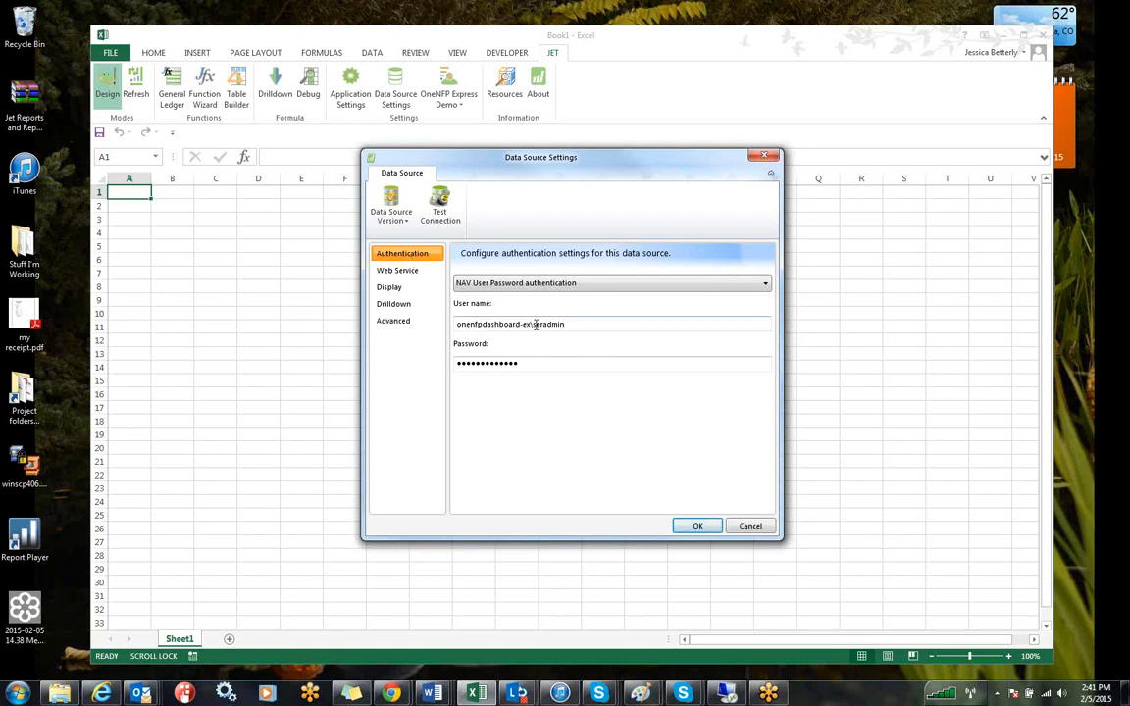
left_click_drag(532, 324, 570, 326)
left_click(554, 326)
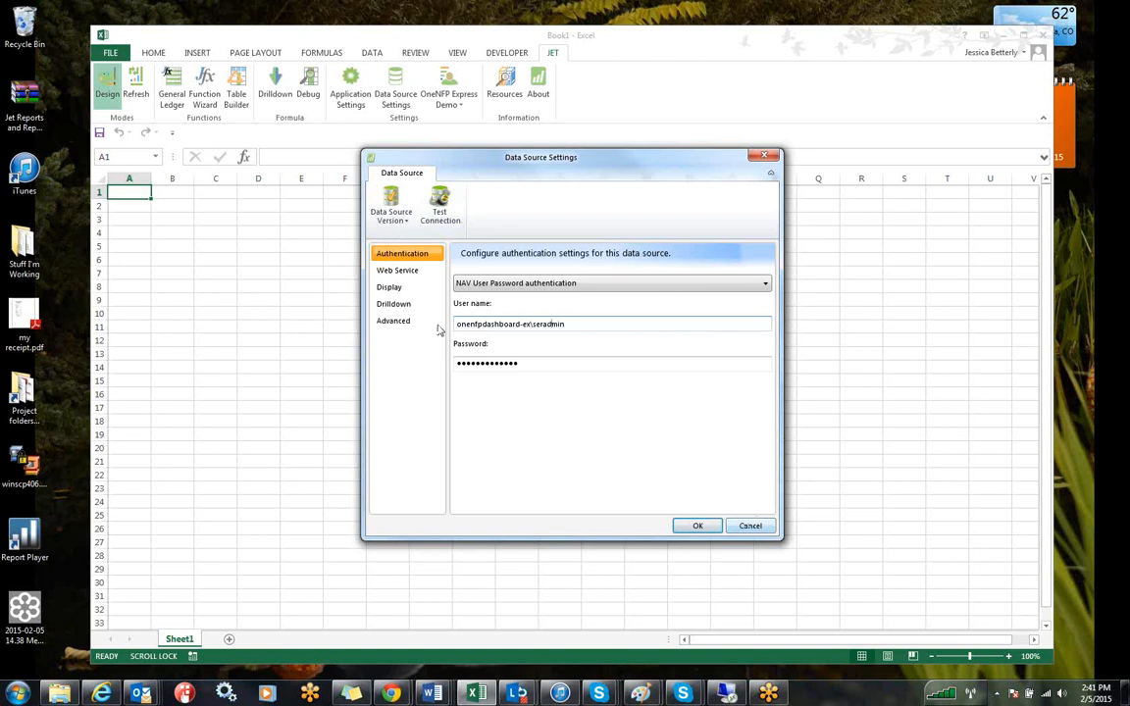
left_click(397, 271)
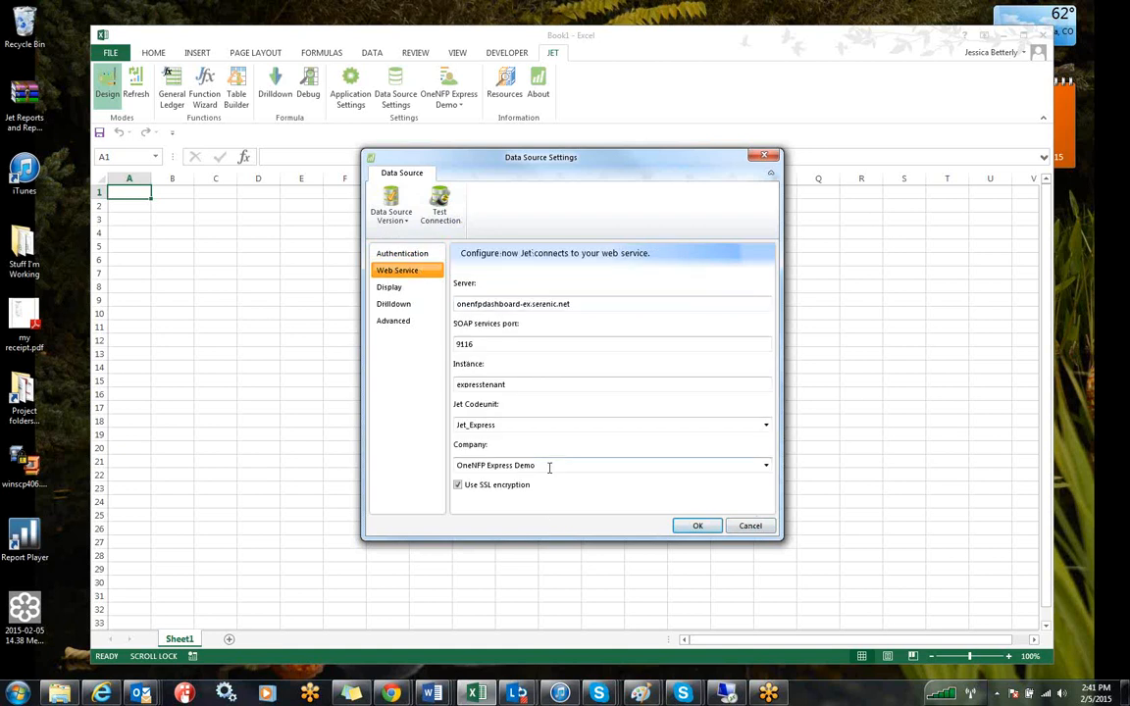
left_click(457, 469)
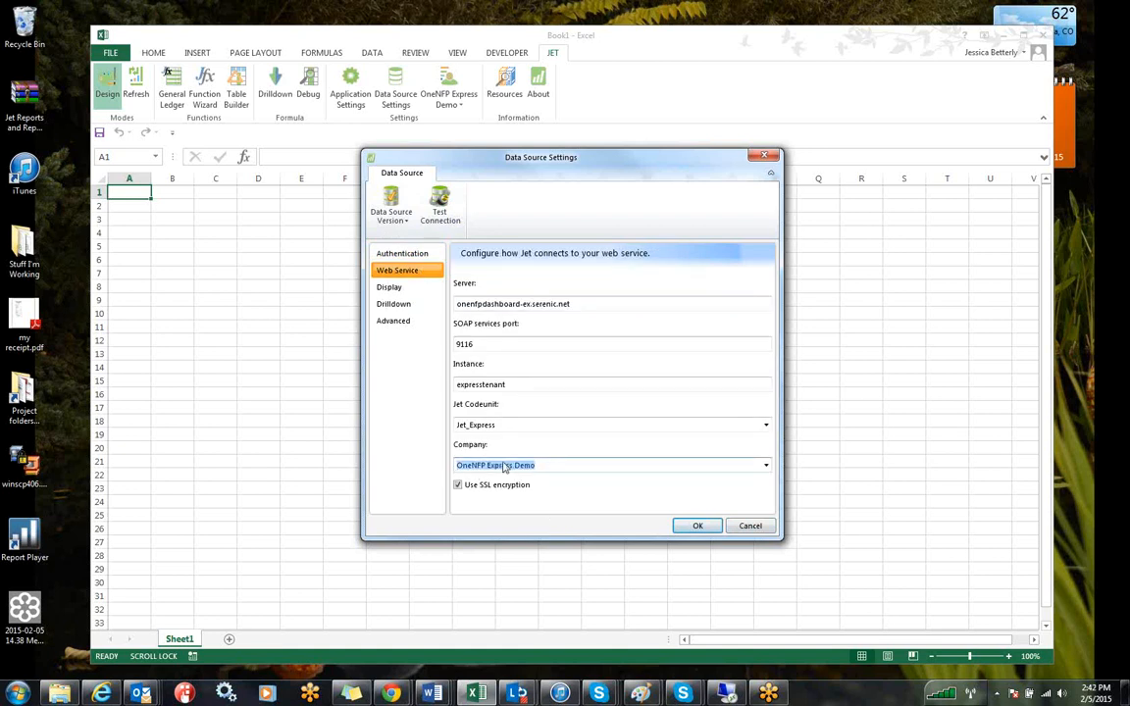
left_click(421, 259)
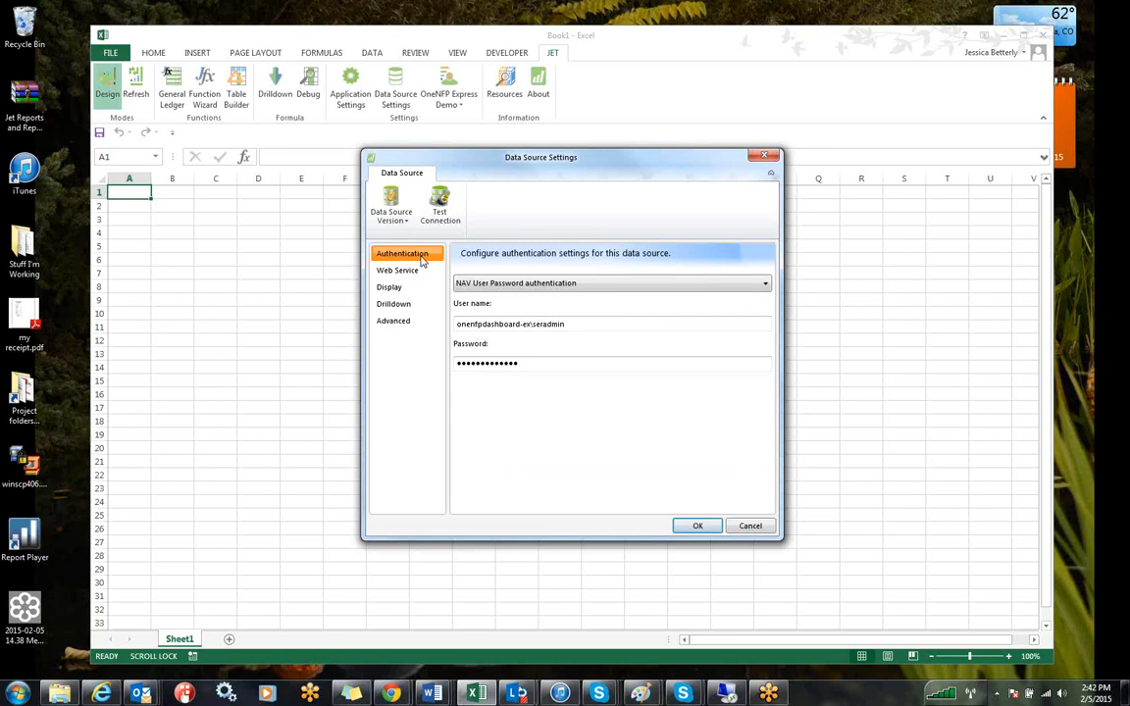
left_click(764, 526)
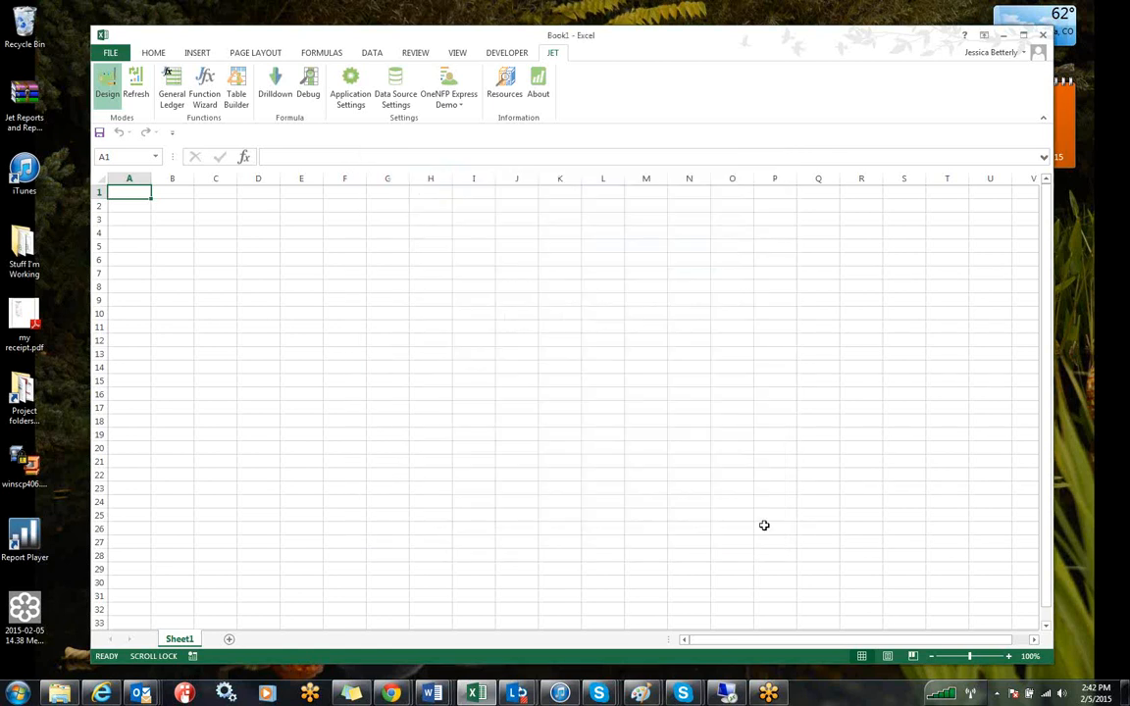
Close the blank Excel workbook and launch Report Player from the desktop
key("alt+Tab")
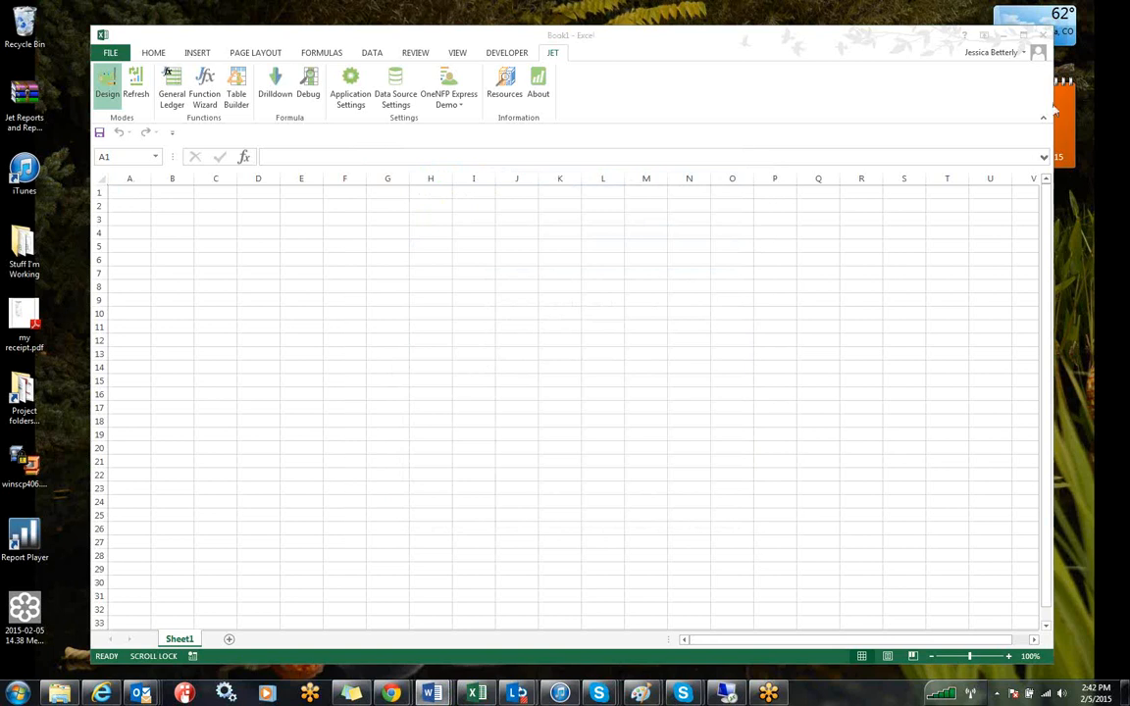
left_click(1044, 37)
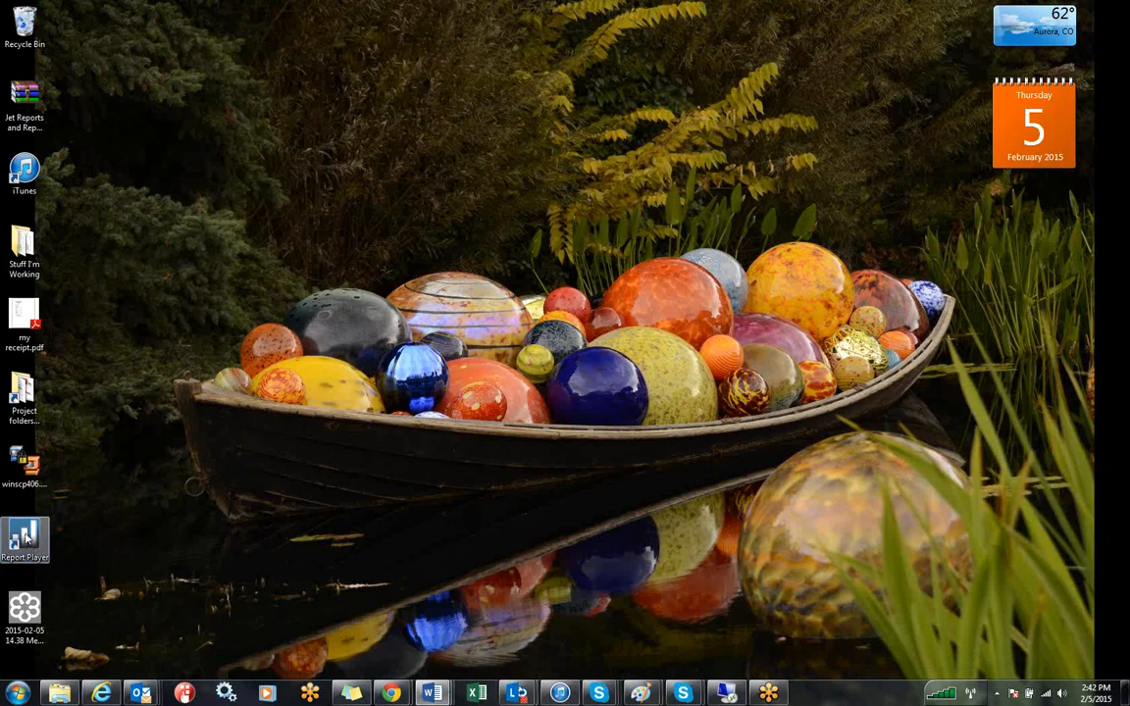
double_click(26, 536)
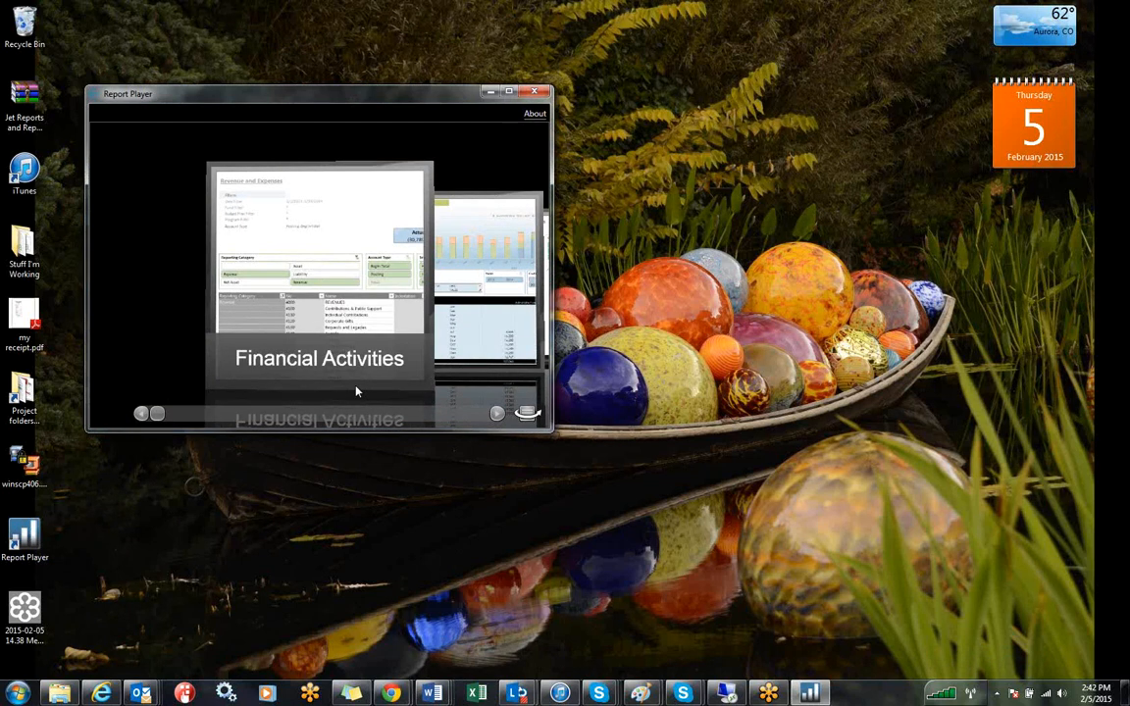
Browse the Report Player to OneNFP Budget vs Actuals, view its report details, and flip the card back
left_click(445, 246)
left_click(494, 273)
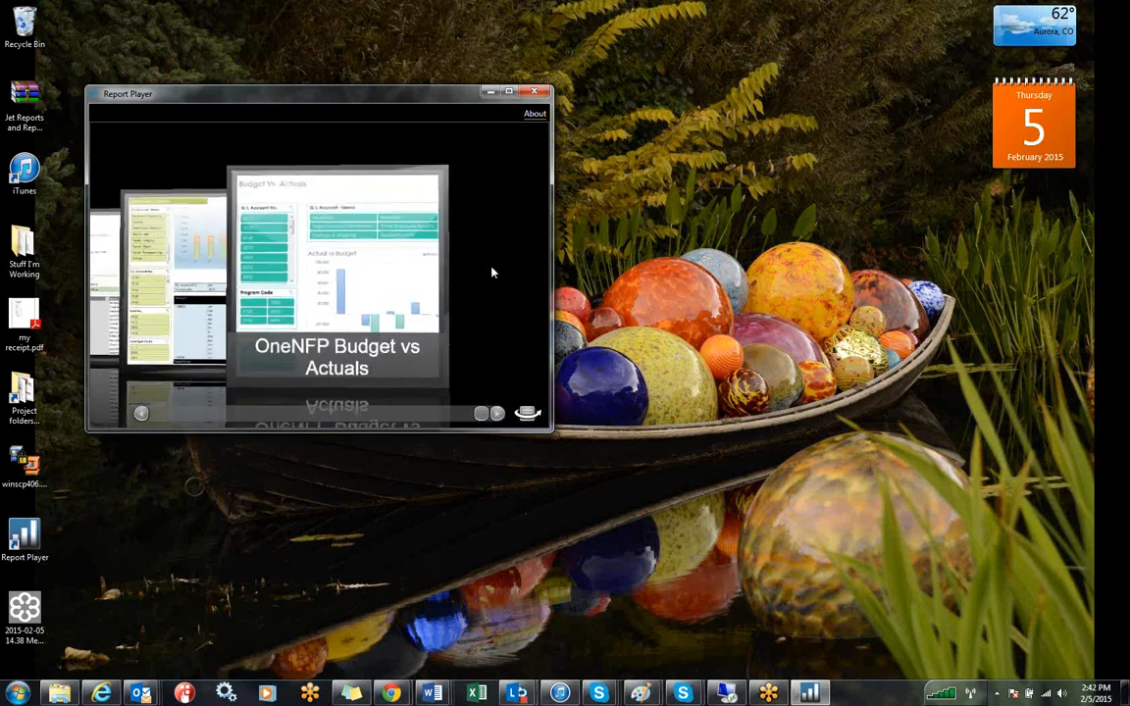
left_click(527, 414)
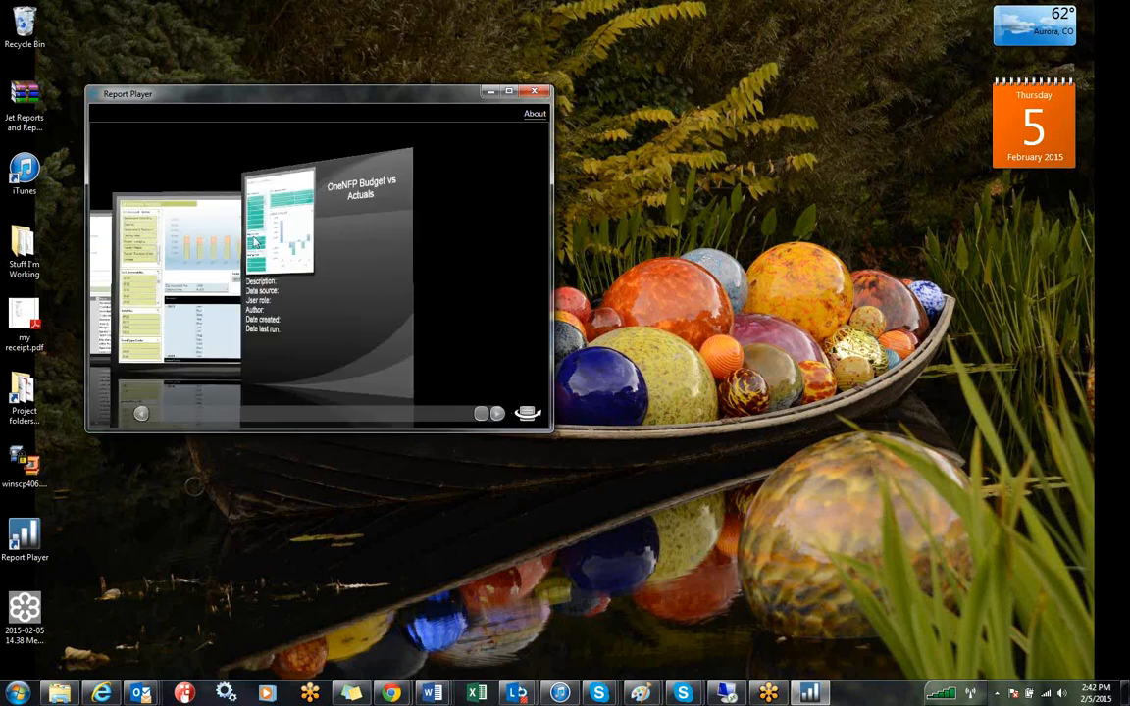
left_click(528, 414)
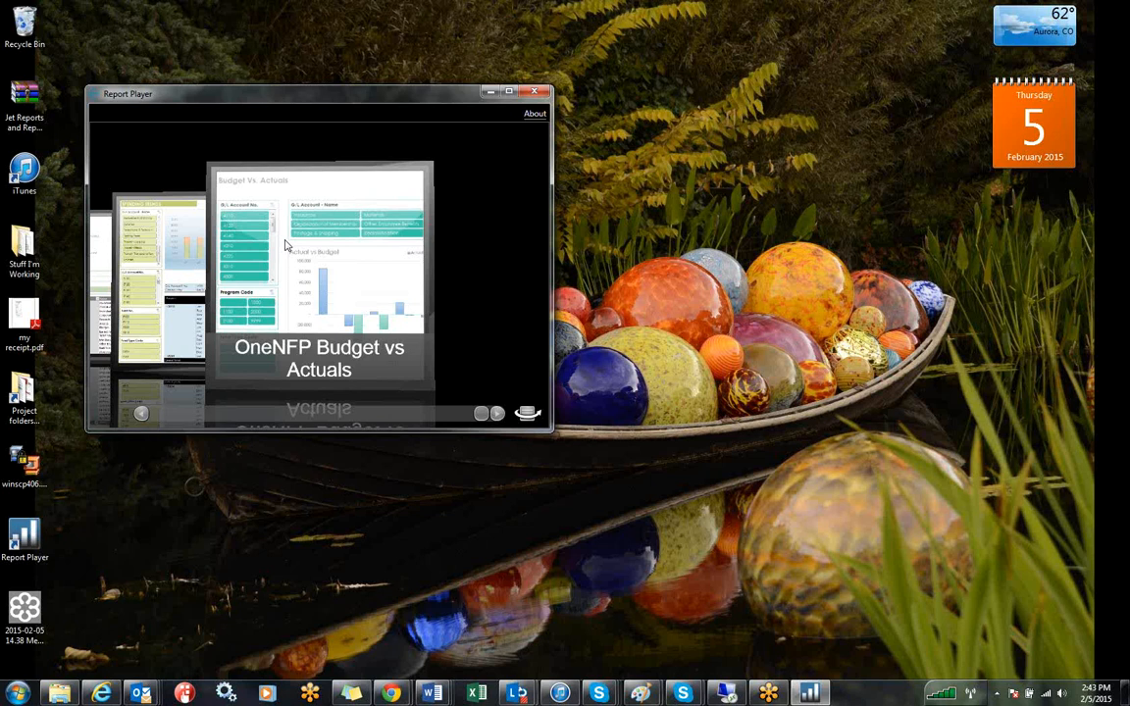
Open the OneNFP Spending by Dimension report in a wider Excel window and view its Spending by Dimension sheet
left_click(161, 257)
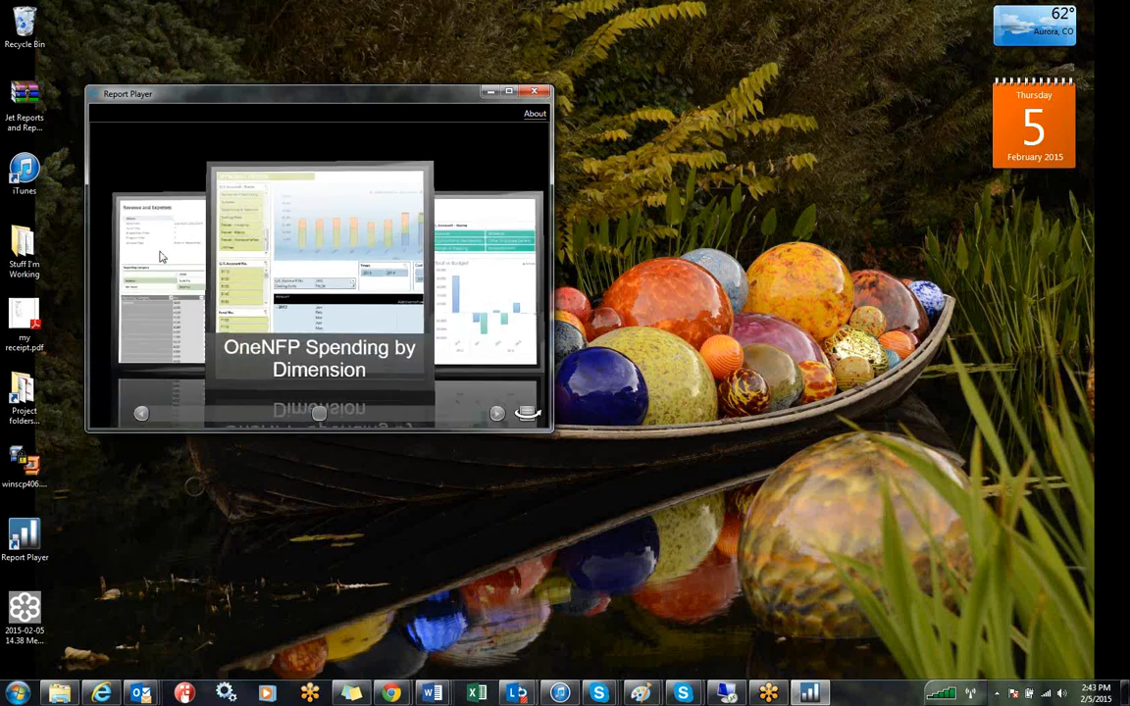
left_click(350, 253)
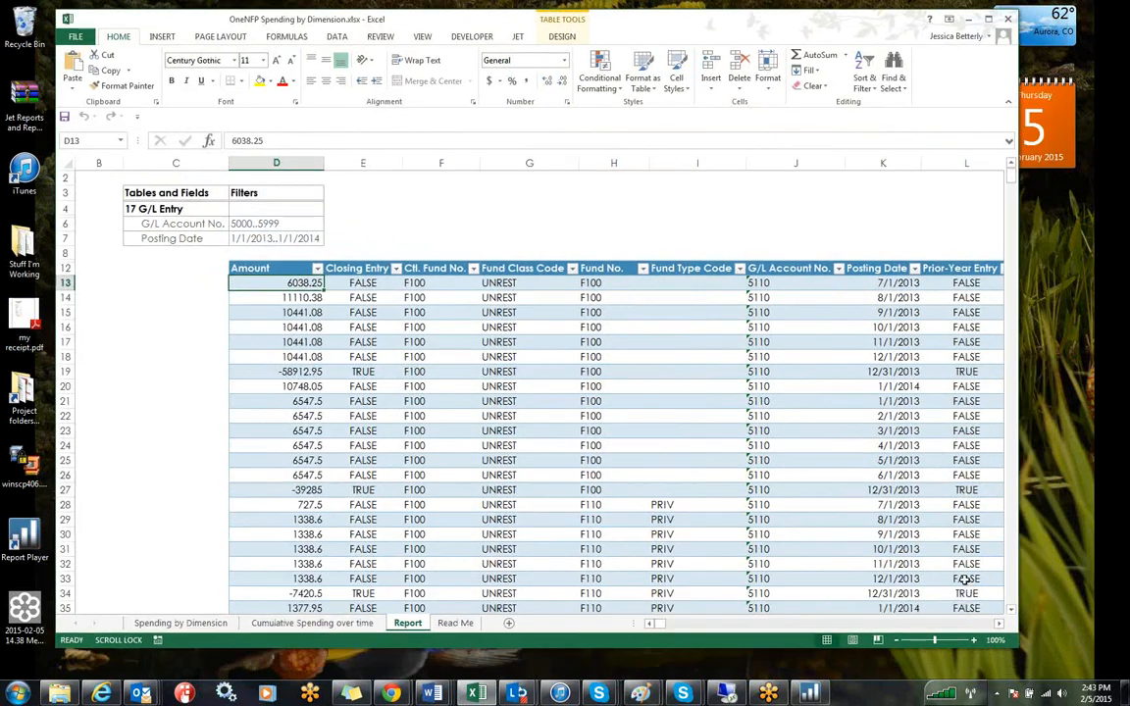
left_click_drag(1016, 644, 1079, 648)
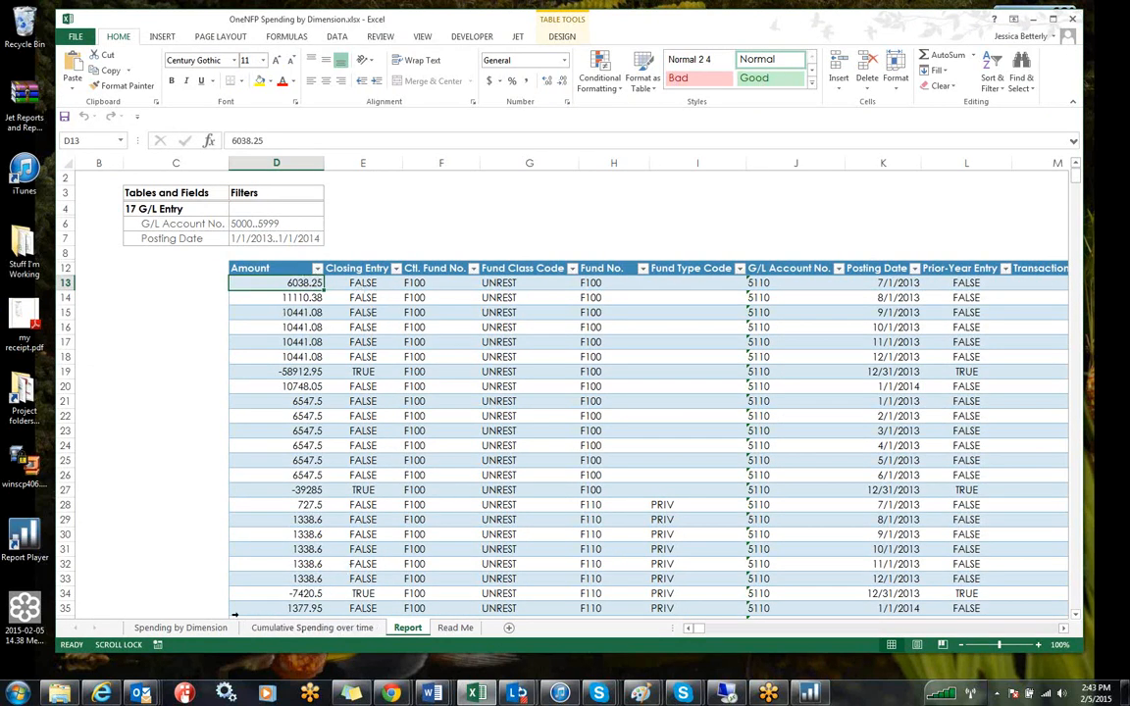
left_click(199, 629)
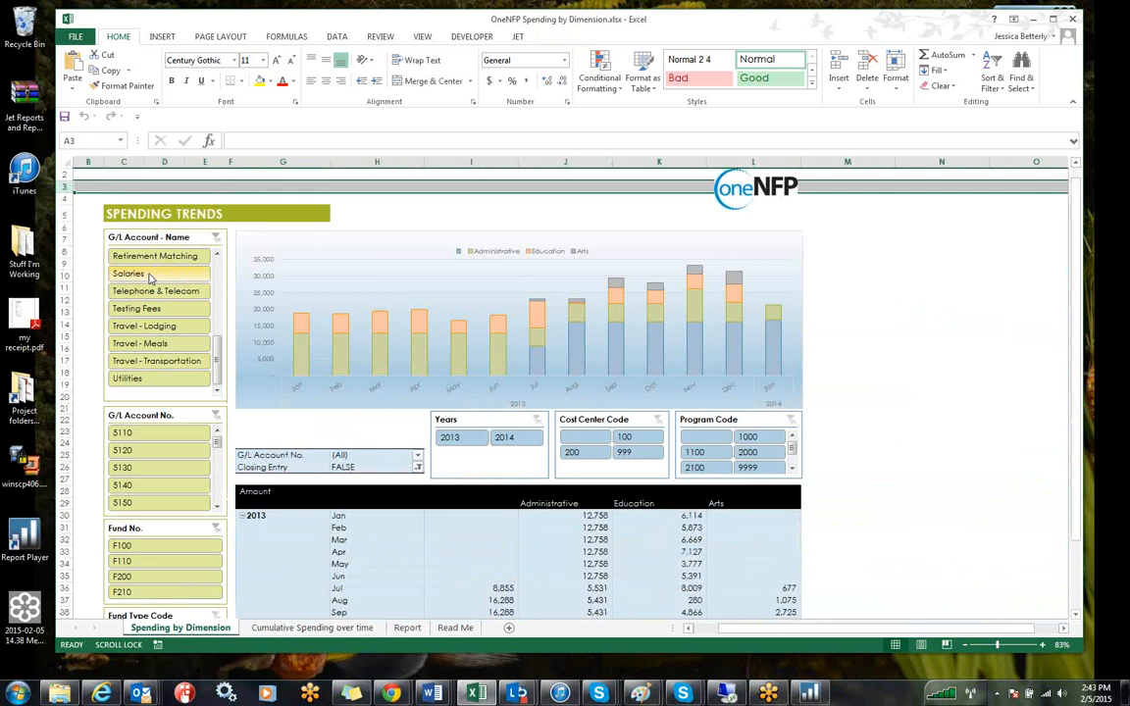
Return to the Report sheet and refresh its data through Jet, running with the existing report options
left_click(407, 629)
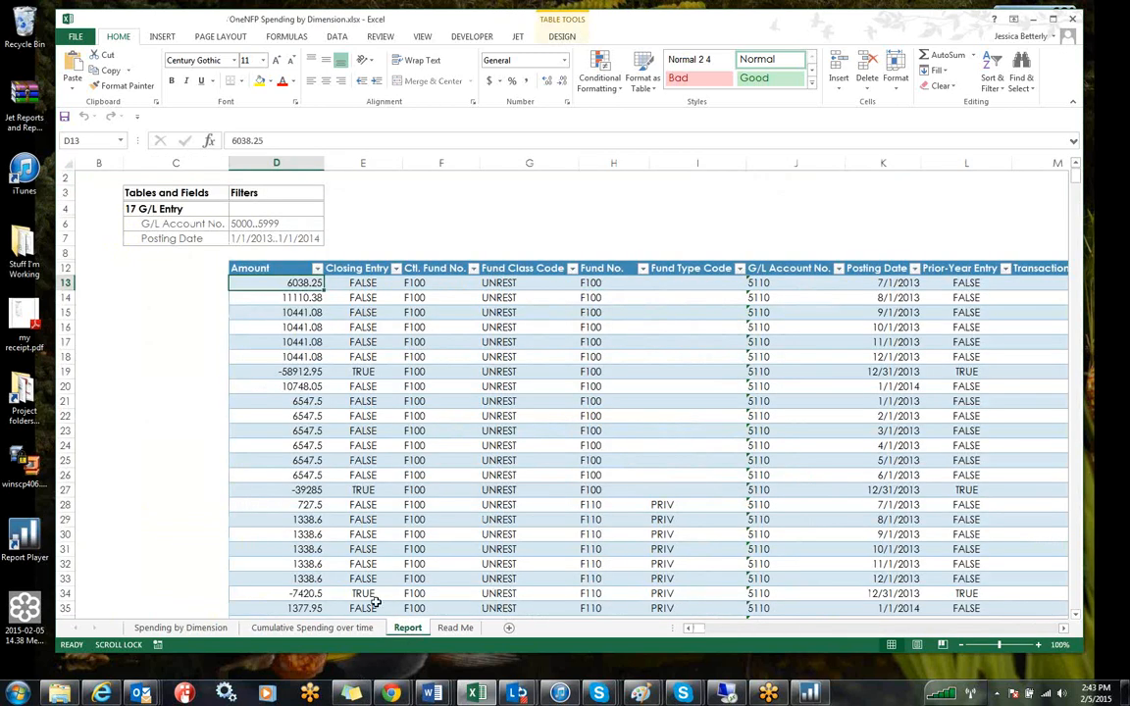
left_click(569, 42)
scroll(475, 35, "up", 1)
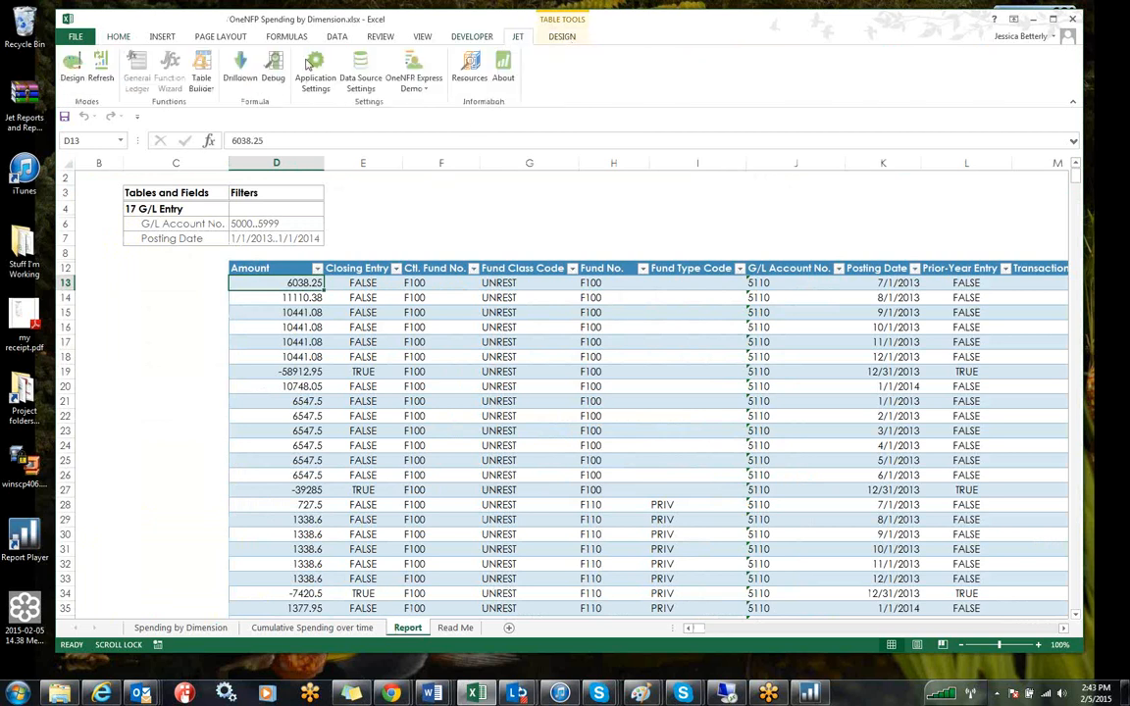
left_click(101, 64)
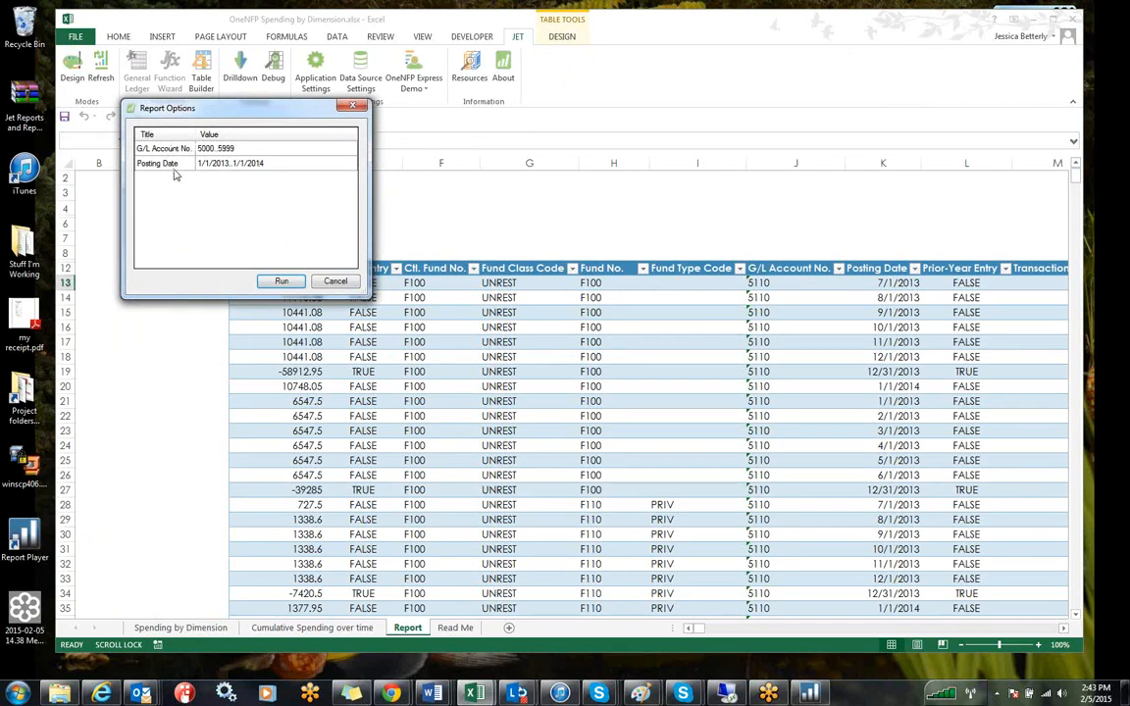
left_click(282, 281)
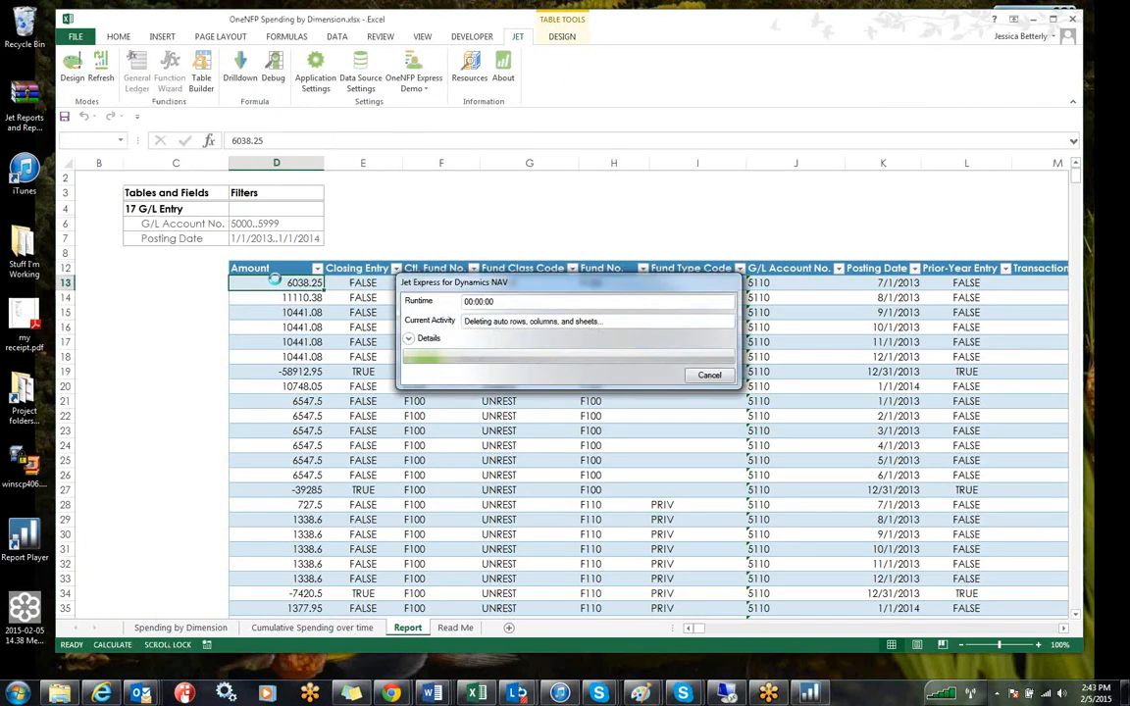